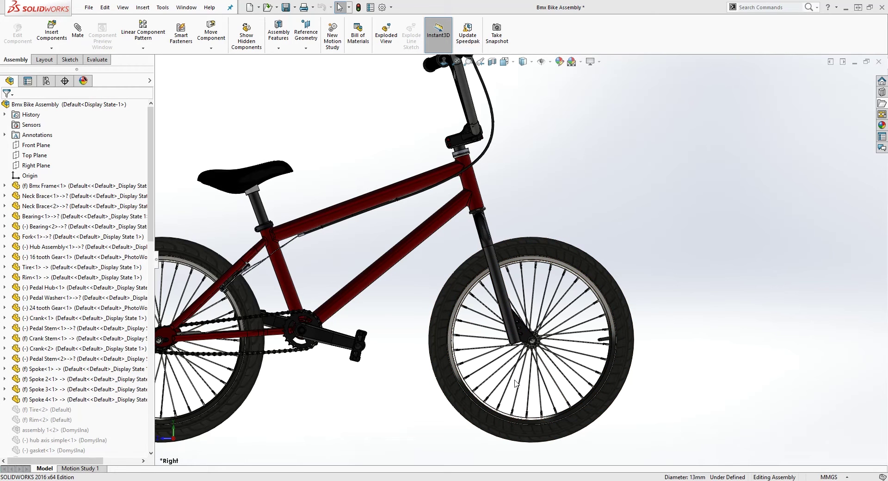
# - Drag-rotate the front tire with Move Component to show it spins freely, then clear the selection
pyautogui.click(567, 253)
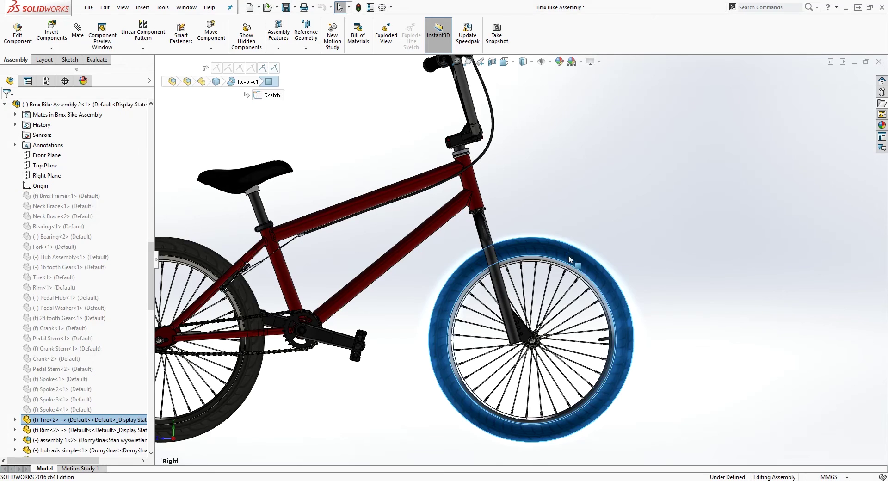
pyautogui.moveTo(615, 317)
pyautogui.mouseDown()
pyautogui.moveTo(467, 414)
pyautogui.moveTo(507, 265)
pyautogui.moveTo(605, 423)
pyautogui.moveTo(478, 307)
pyautogui.moveTo(523, 250)
pyautogui.moveTo(603, 378)
pyautogui.moveTo(461, 418)
pyautogui.moveTo(462, 352)
pyautogui.moveTo(490, 407)
pyautogui.moveTo(616, 318)
pyautogui.moveTo(546, 252)
pyautogui.moveTo(438, 283)
pyautogui.moveTo(648, 345)
pyautogui.mouseUp()
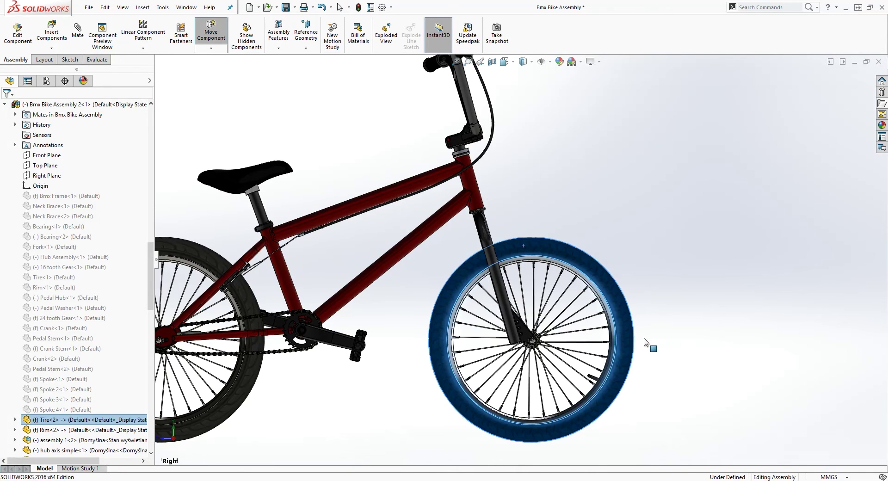
pyautogui.press('Escape')
pyautogui.click(681, 258)
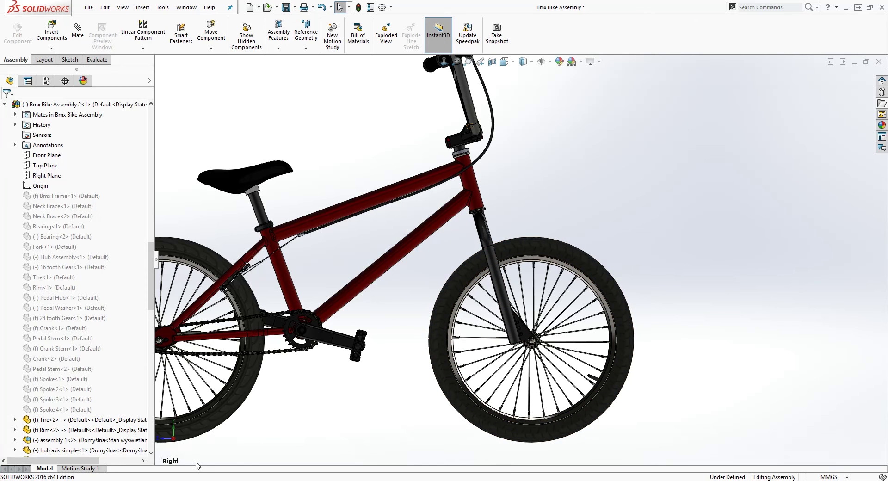
# - Switch to the Motion Study 1 timeline and begin defining a new motor
pyautogui.click(86, 468)
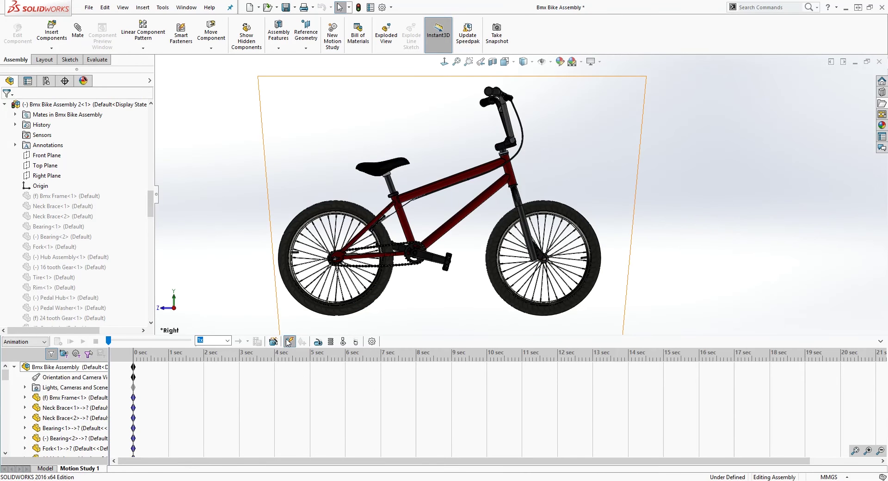
pyautogui.click(319, 343)
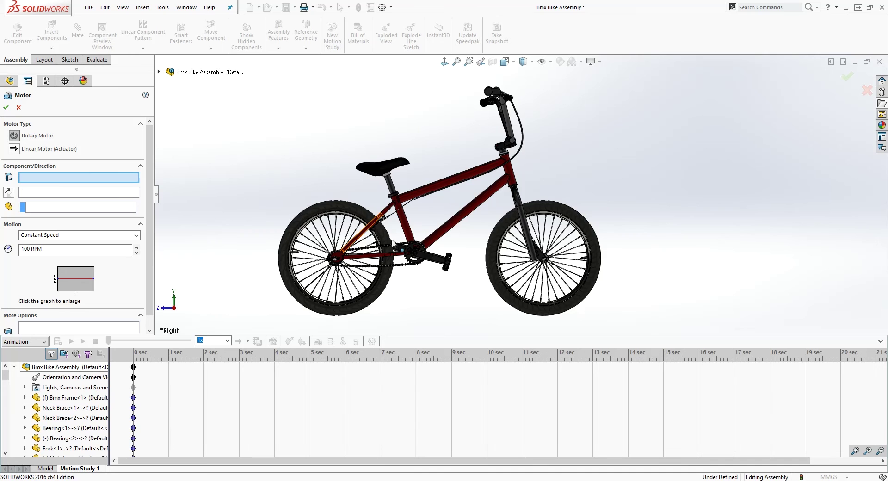
# - Add a rotary motor on the front rim edge running at a constant 70 RPM
pyautogui.scroll(-5, 536, 259)
pyautogui.scroll(-5, 602, 190)
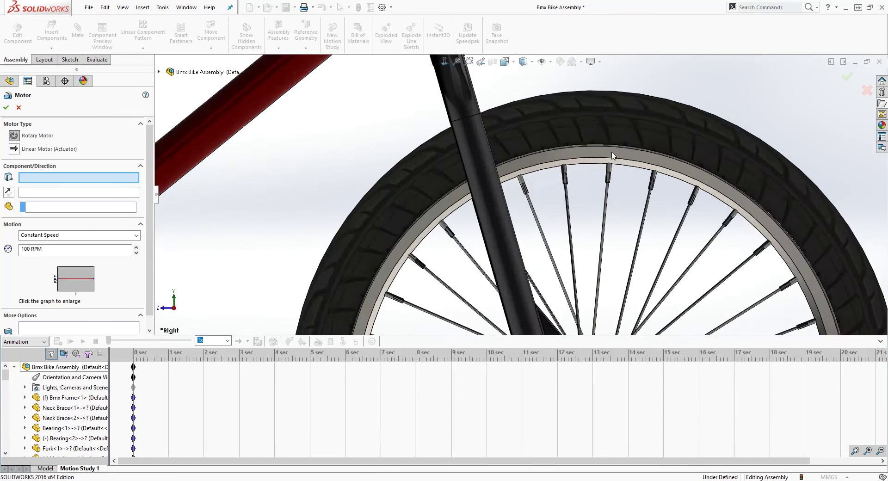
pyautogui.click(565, 166)
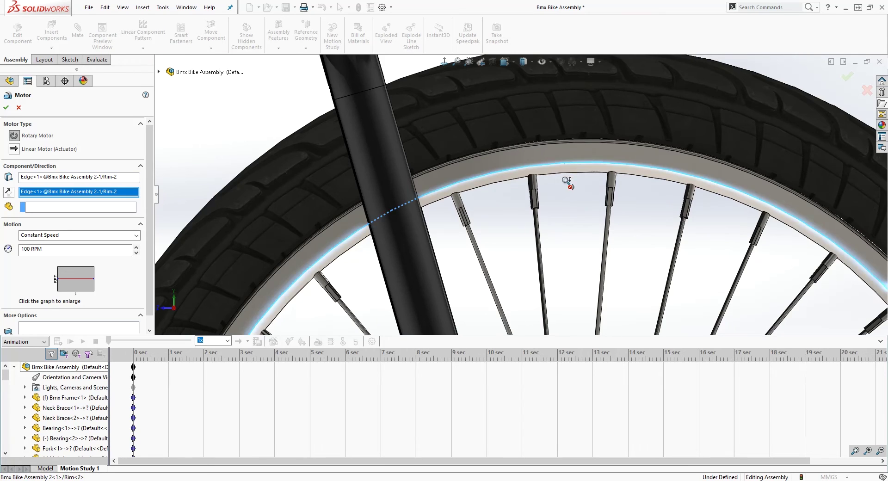
pyautogui.scroll(5, 566, 180)
pyautogui.scroll(-8, 529, 249)
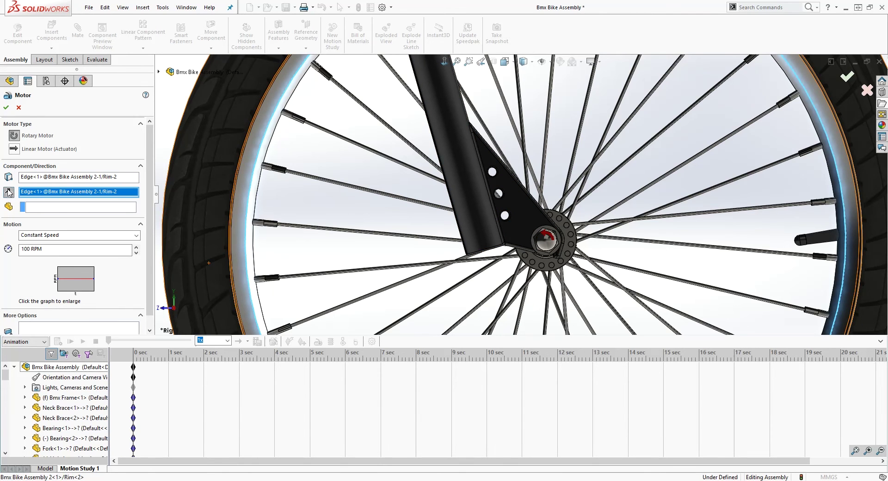
pyautogui.scroll(4, 674, 185)
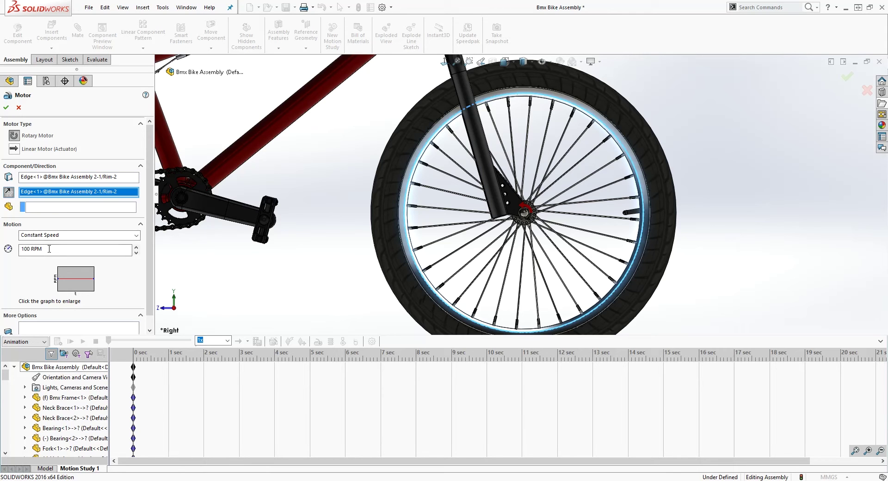
pyautogui.moveTo(46, 250); pyautogui.dragTo(1, 250)
pyautogui.click(6, 109)
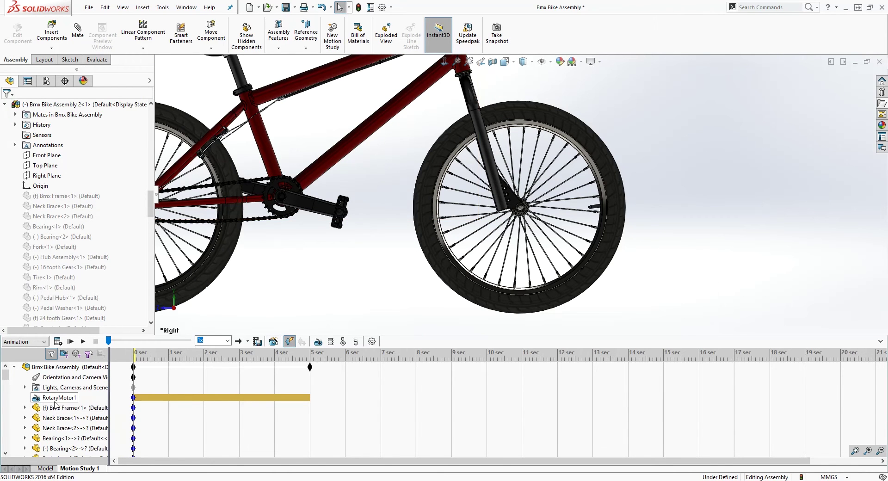
# - Calculate the motion study, scrub to about 2.5 sec, and select the RotaryMotor1 track
pyautogui.click(57, 342)
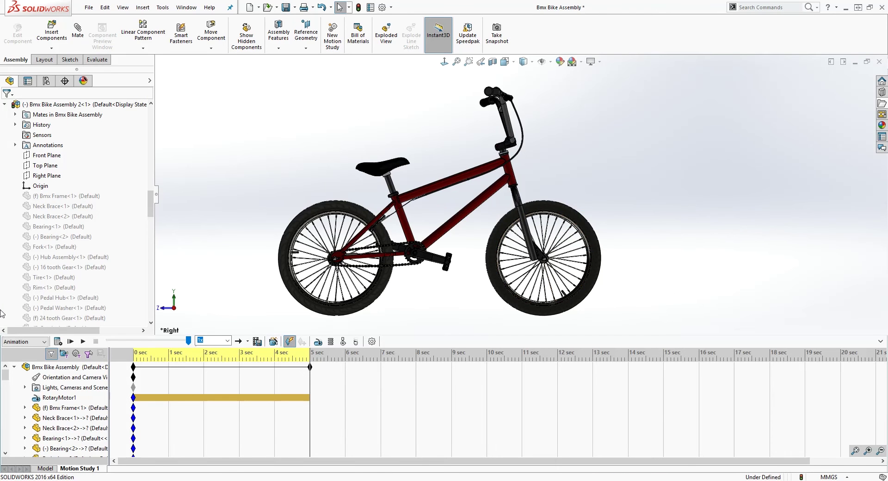
pyautogui.scroll(-3, 608, 257)
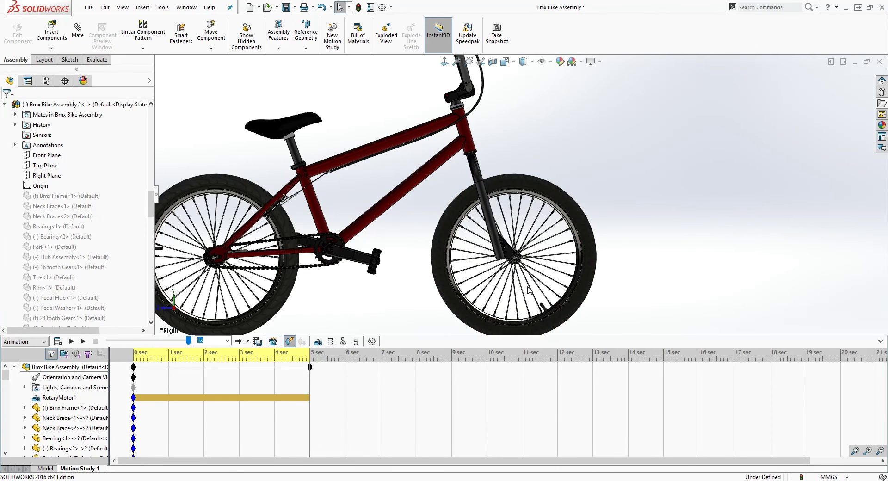
pyautogui.click(219, 383)
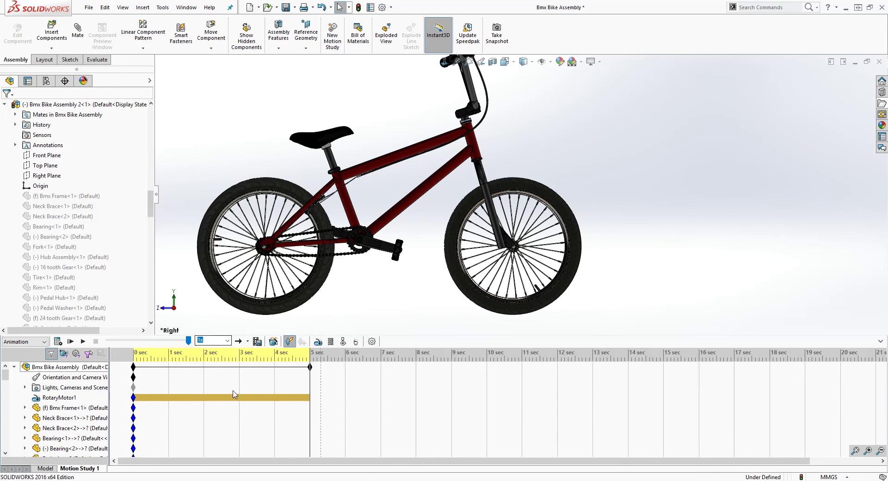
pyautogui.click(307, 398)
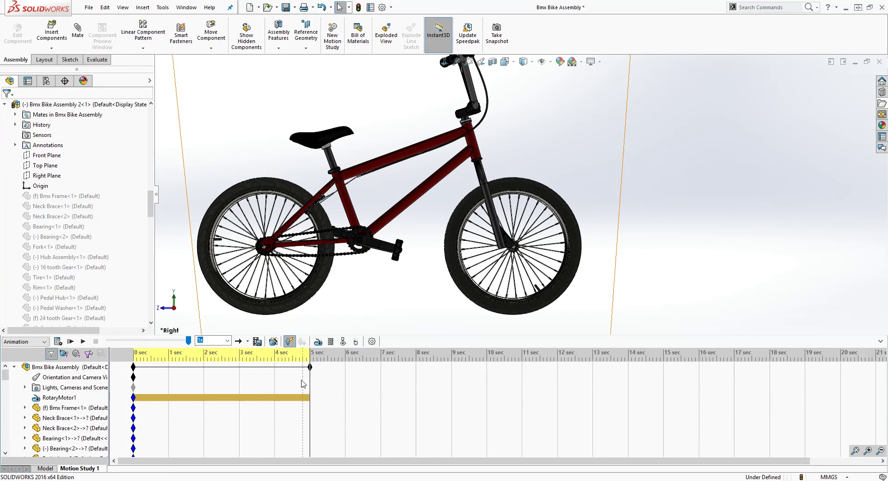
pyautogui.moveTo(306, 368); pyautogui.dragTo(381, 370)
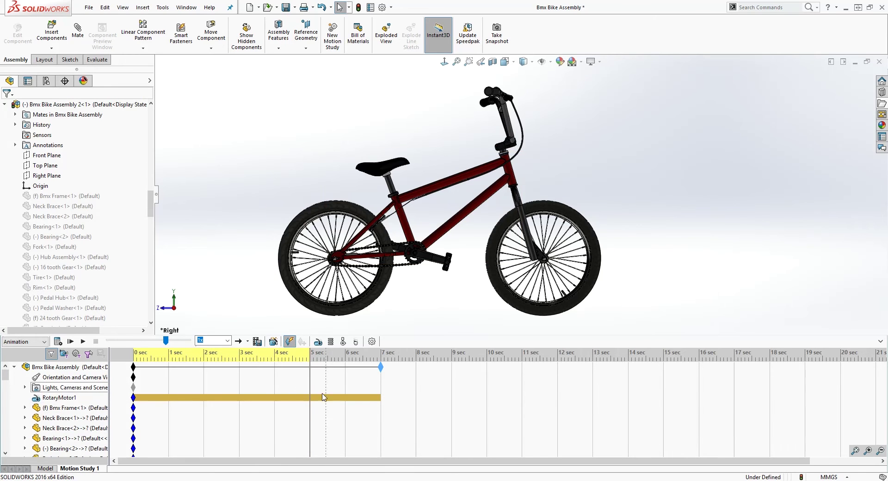
pyautogui.moveTo(379, 369); pyautogui.dragTo(312, 380)
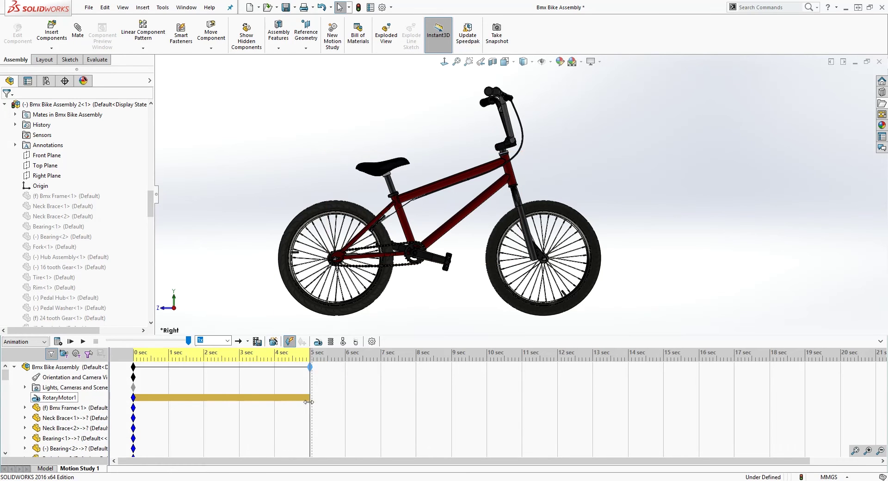
# - Copy RotaryMotor1's start key point to 5 sec and switch the motor off there
pyautogui.rightClick(133, 398)
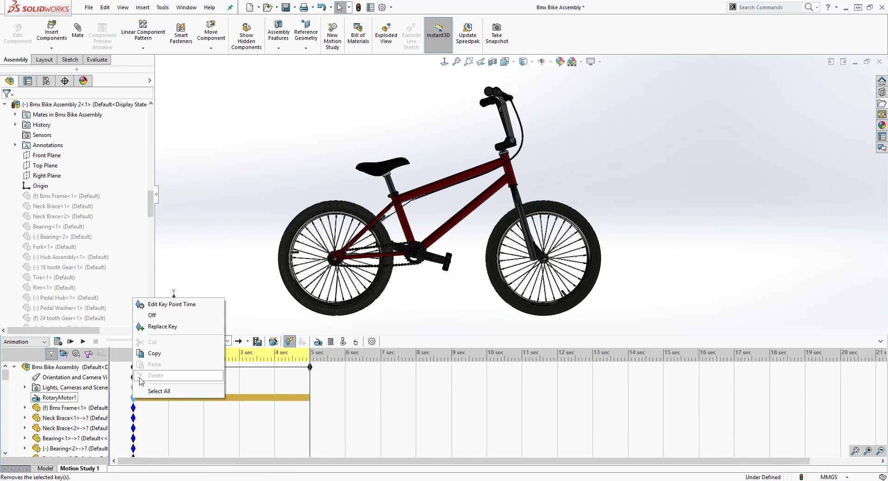
pyautogui.click(153, 354)
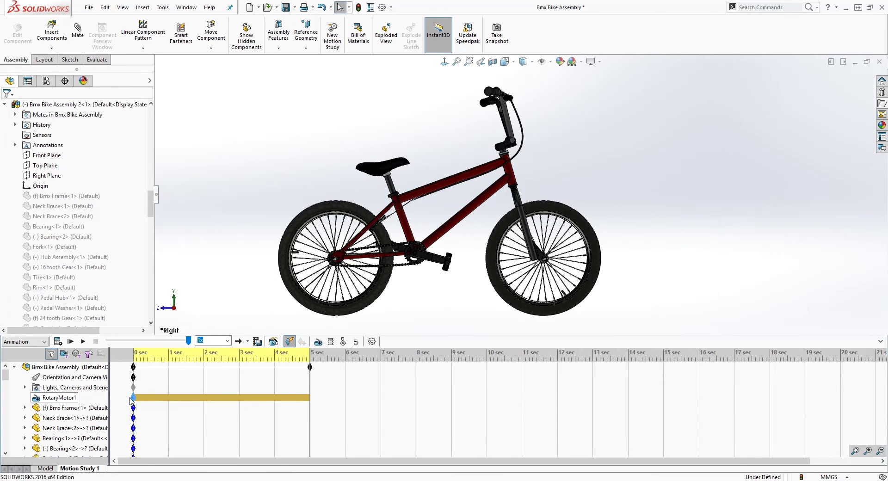
pyautogui.rightClick(310, 388)
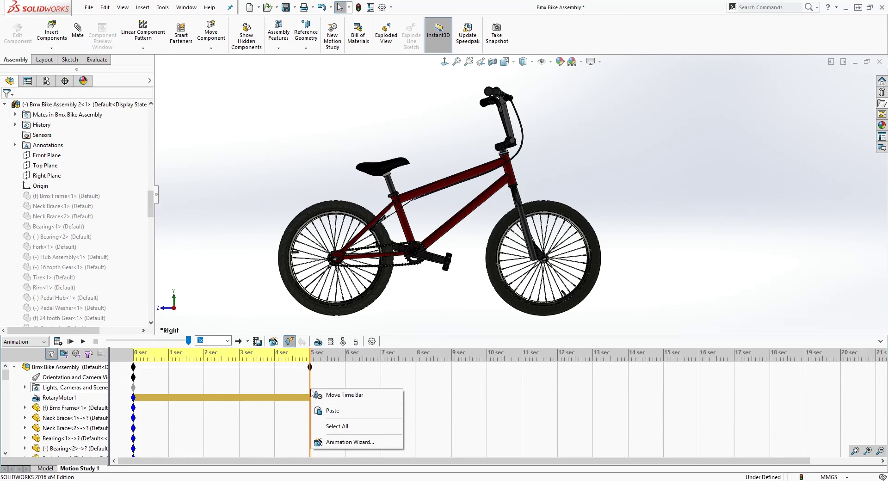
pyautogui.click(331, 412)
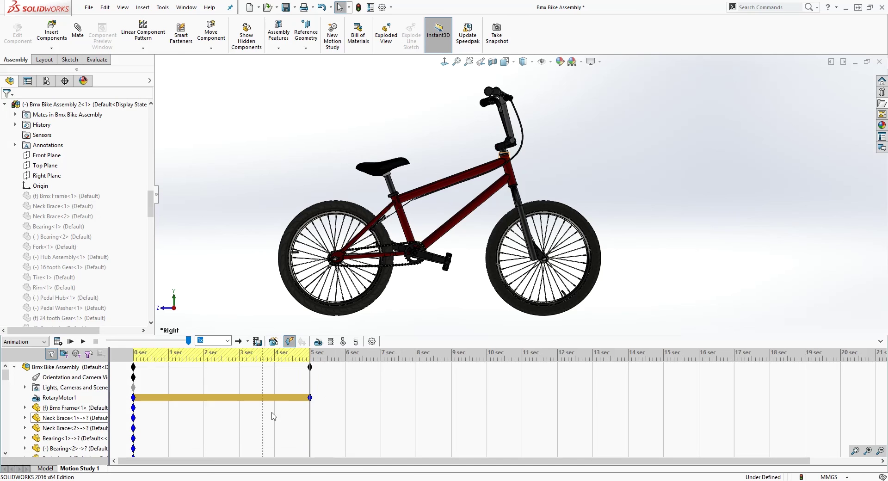
pyautogui.rightClick(310, 398)
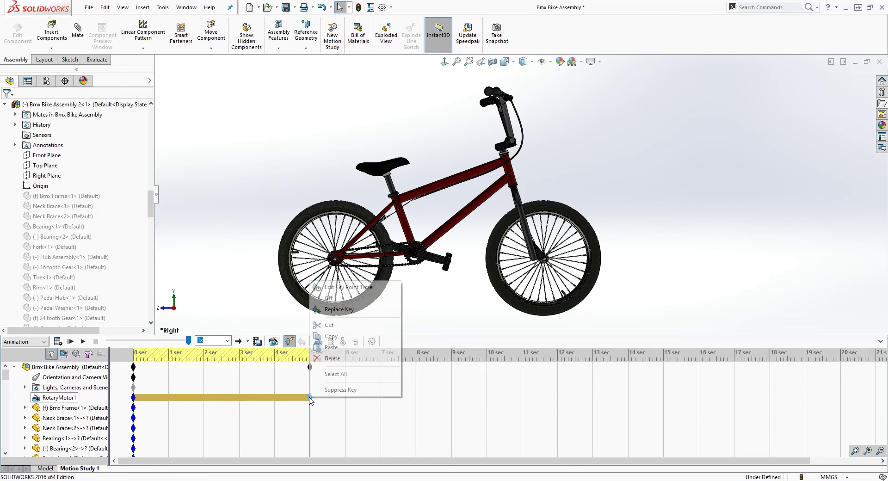
pyautogui.click(330, 299)
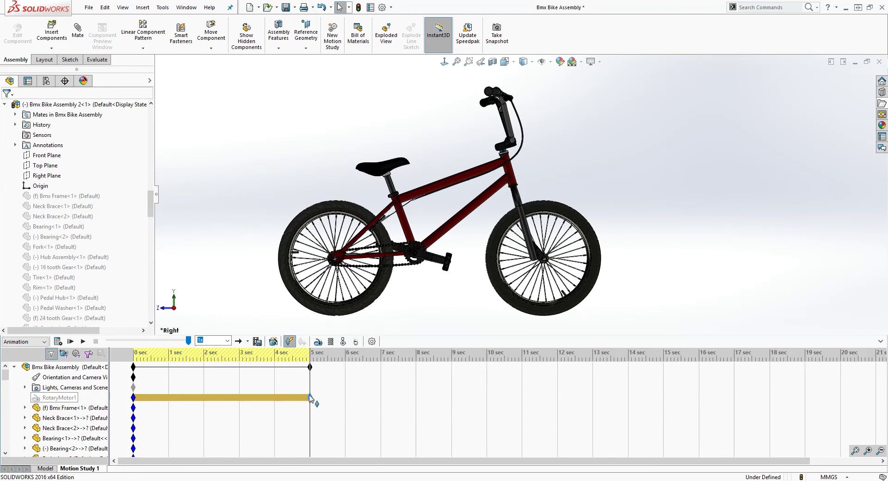
# - Check the 0 and 5 sec motor key points, then rewind the time bar to 0 sec
pyautogui.moveTo(310, 398)
pyautogui.moveTo(134, 398)
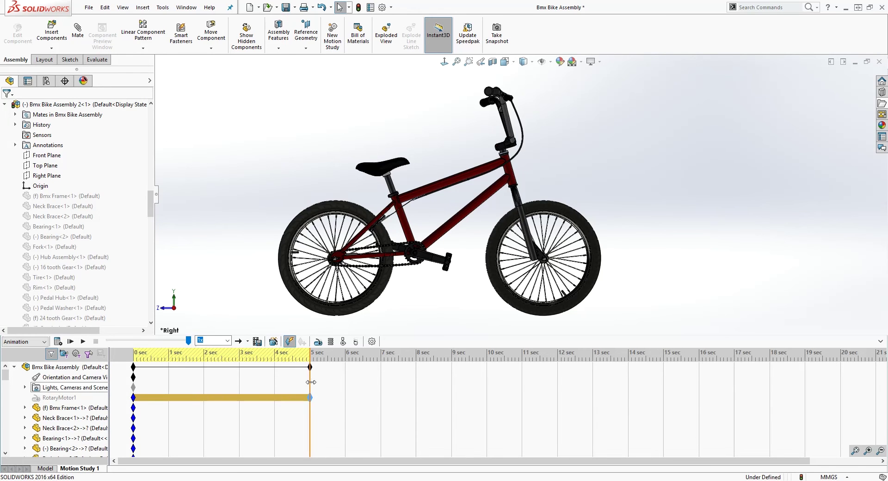
pyautogui.moveTo(311, 382); pyautogui.dragTo(120, 387)
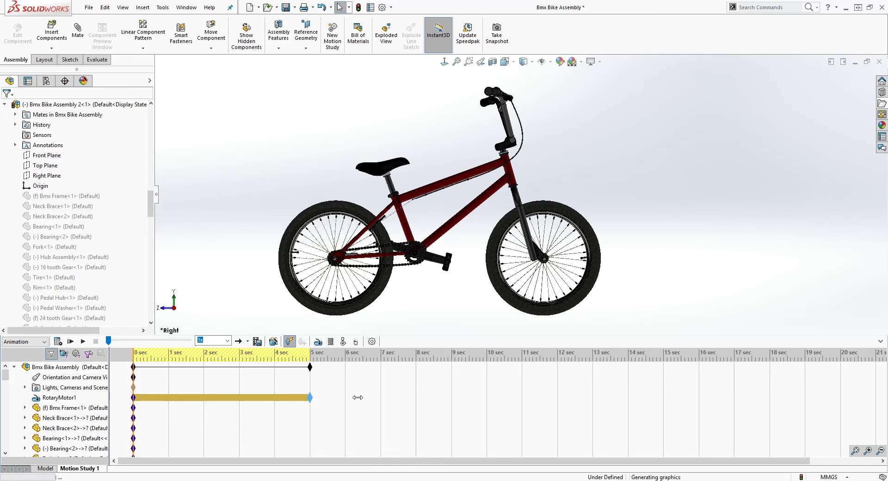
# - Recalculate Motion Study 1 across the 0–5 sec span
pyautogui.click(57, 341)
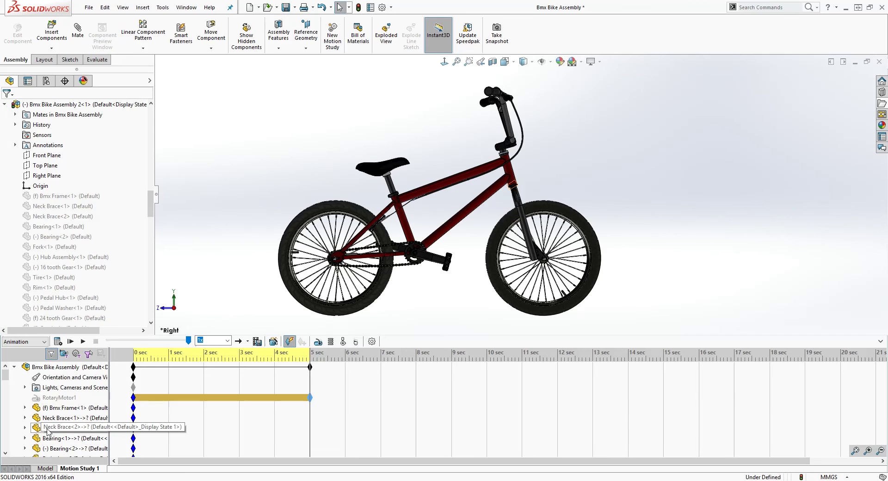
# - Add a new camera to the scene and drag its frame to frame the bike
pyautogui.rightClick(38, 389)
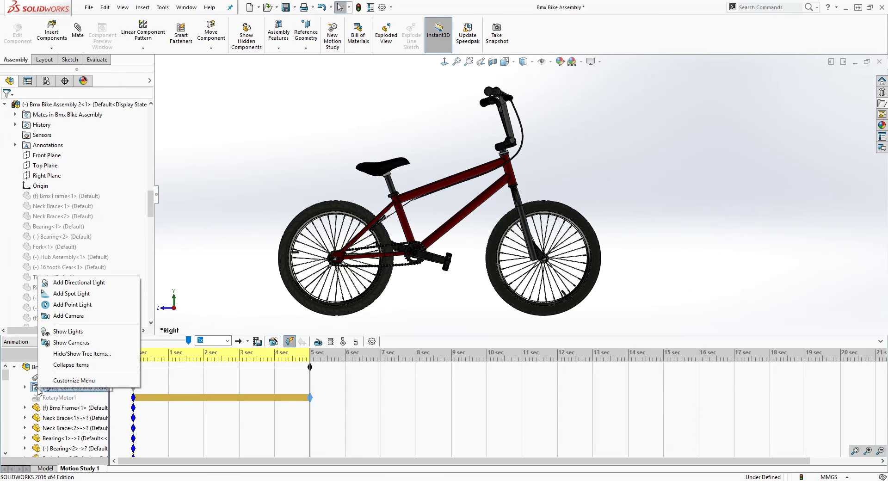
pyautogui.click(68, 316)
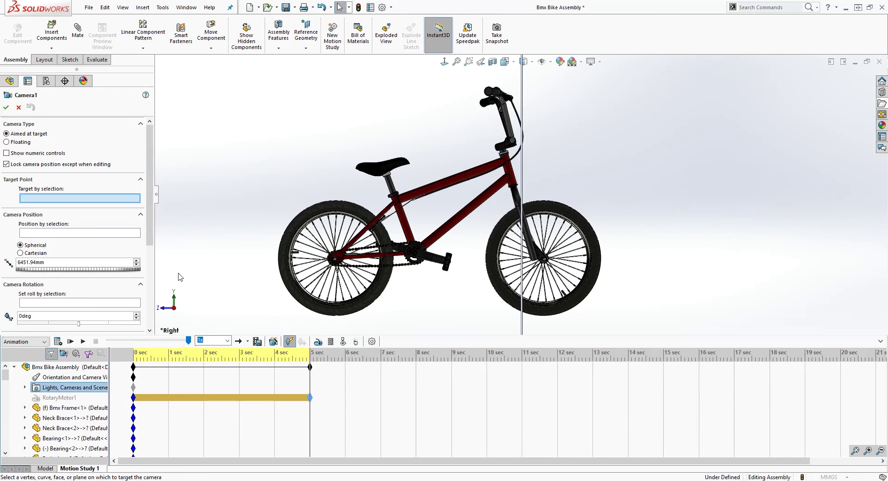
pyautogui.scroll(3, 417, 228)
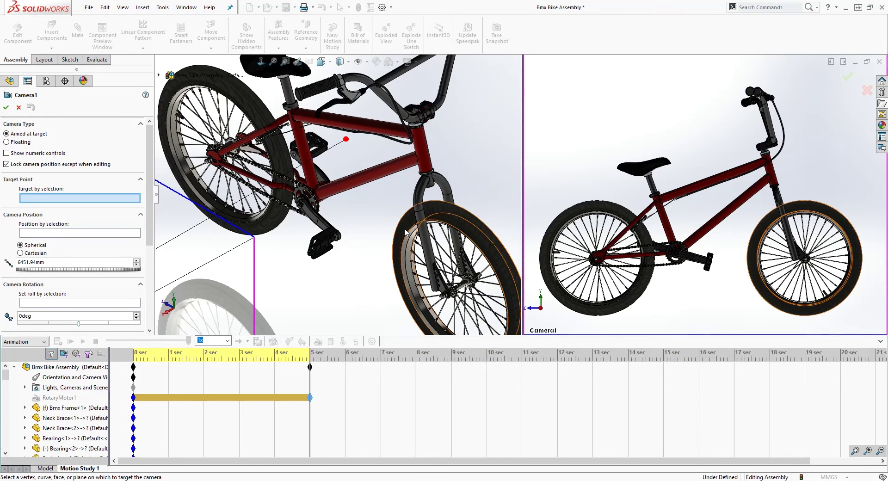
pyautogui.scroll(5, 325, 259)
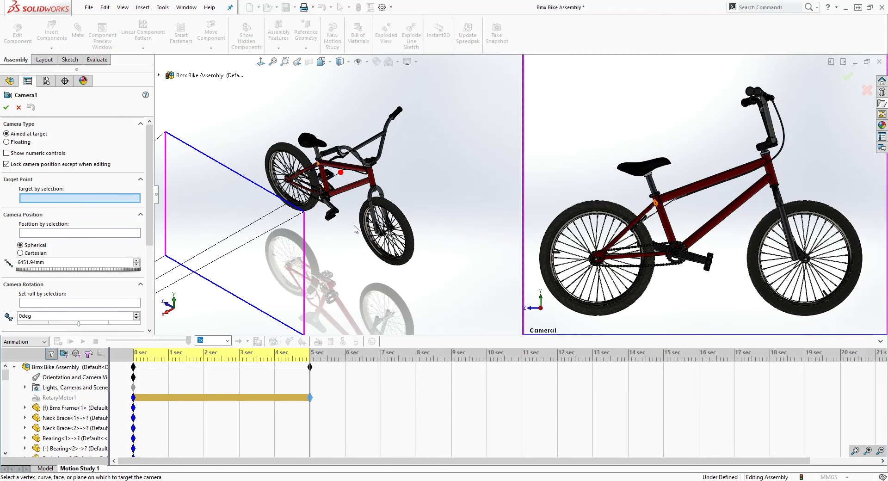
pyautogui.scroll(2, 342, 217)
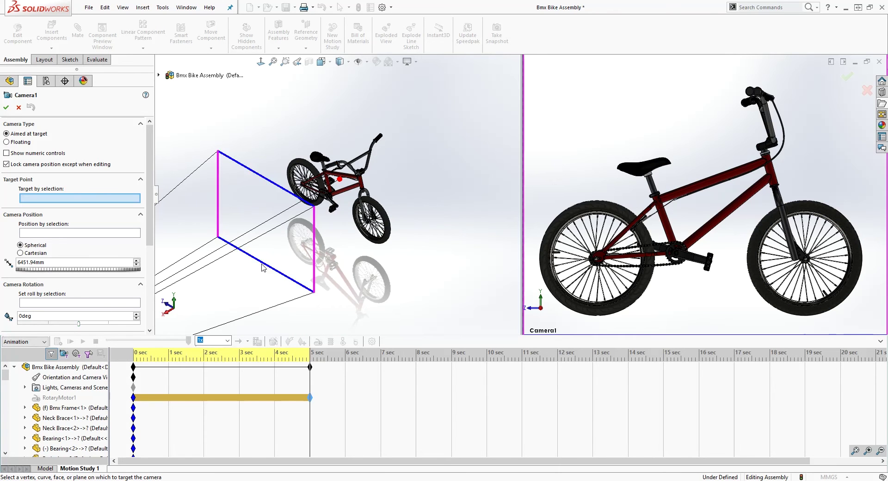
pyautogui.scroll(3, 262, 267)
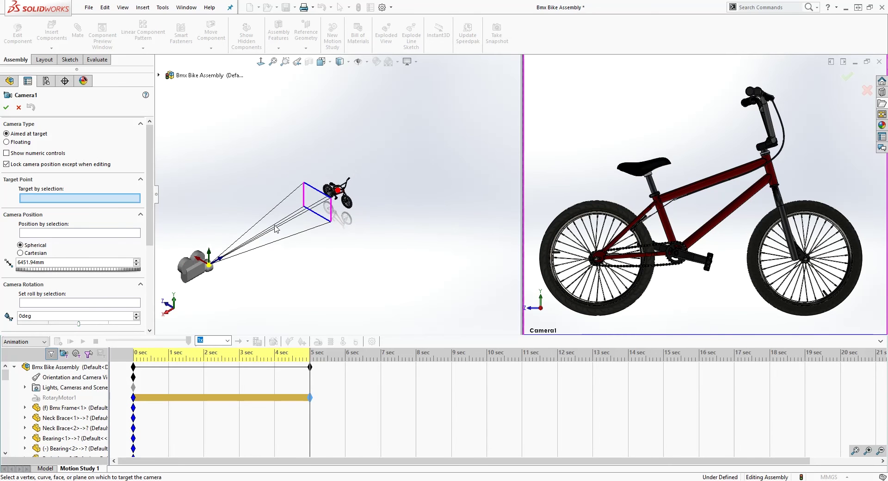
pyautogui.scroll(-3, 314, 218)
pyautogui.moveTo(371, 220); pyautogui.dragTo(402, 213)
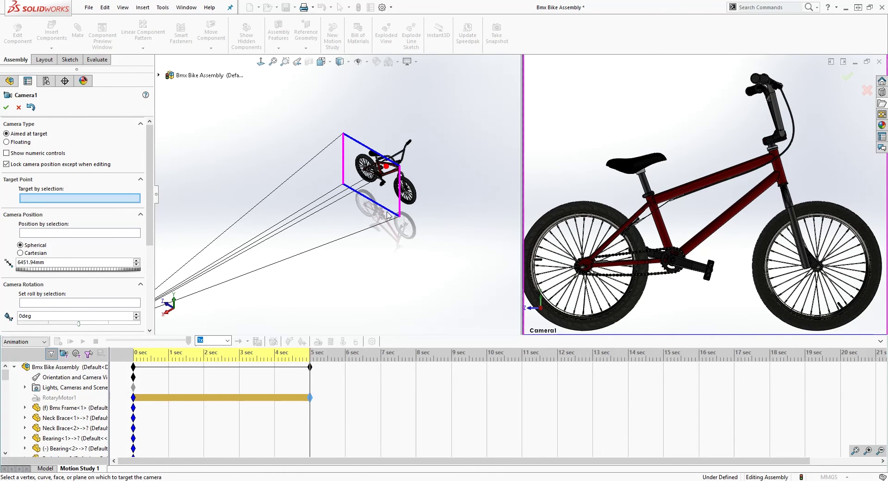
pyautogui.moveTo(397, 210); pyautogui.dragTo(392, 214)
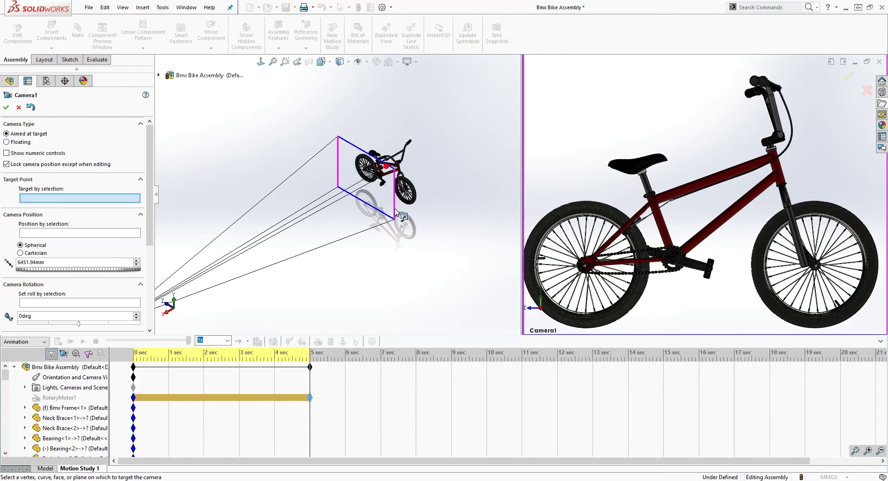
pyautogui.scroll(-5, 150, 259)
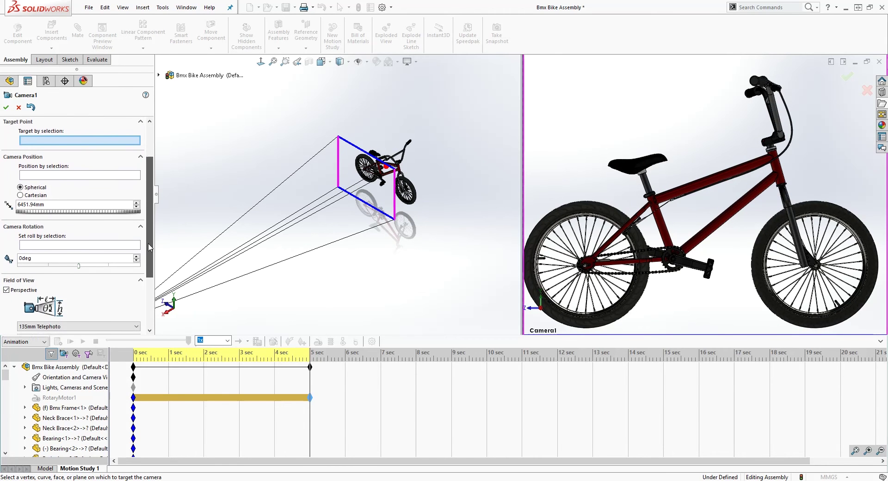
pyautogui.moveTo(149, 260); pyautogui.dragTo(150, 303)
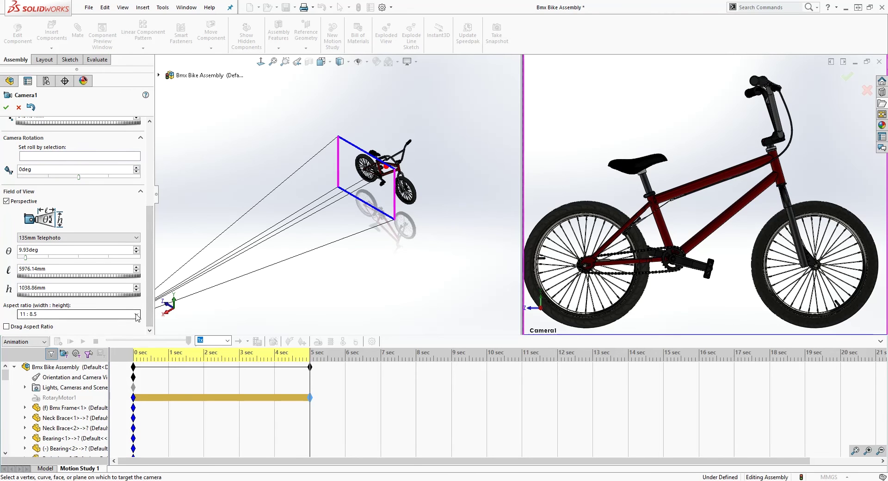
# - Set the camera aspect ratio to 16 : 9, enlarge the frame around the bike, and confirm
pyautogui.click(137, 315)
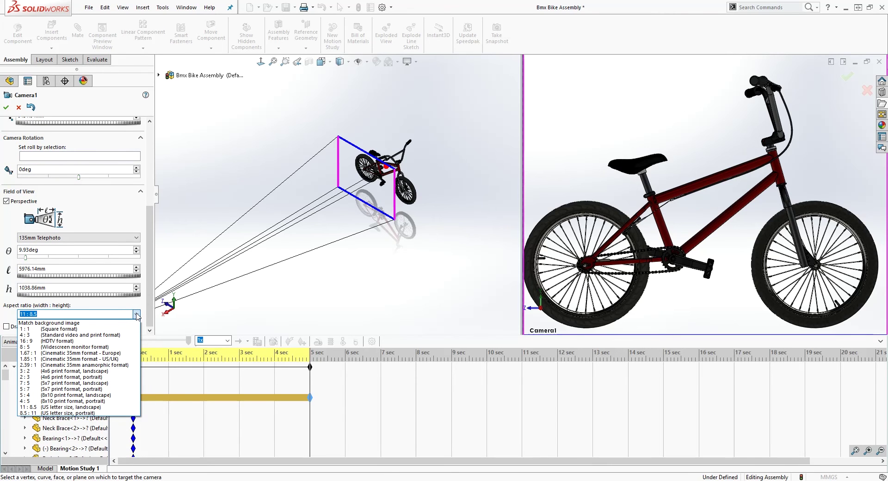
pyautogui.click(84, 341)
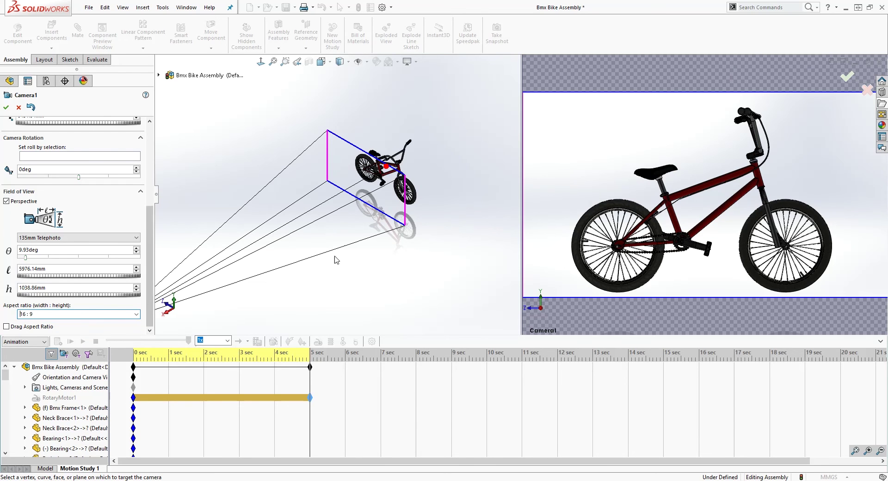
pyautogui.moveTo(405, 216); pyautogui.dragTo(414, 213)
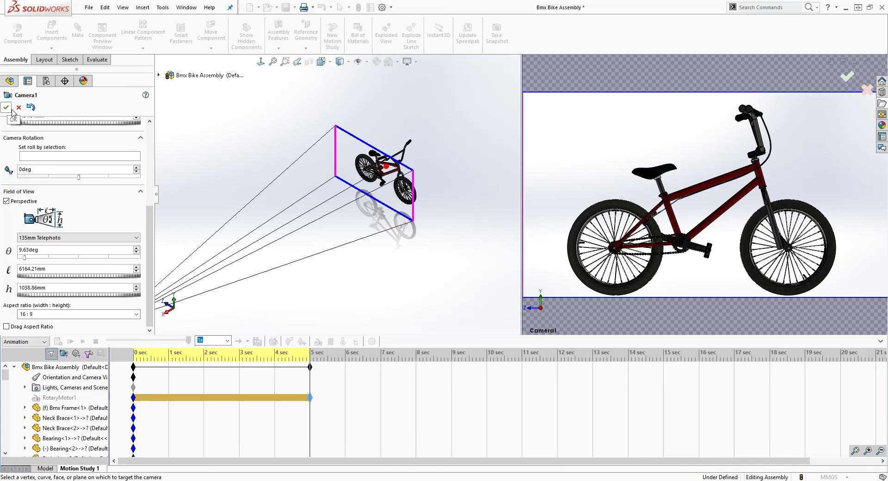
pyautogui.moveTo(228, 243); pyautogui.dragTo(240, 285, button='middle')
pyautogui.scroll(-5, 216, 268)
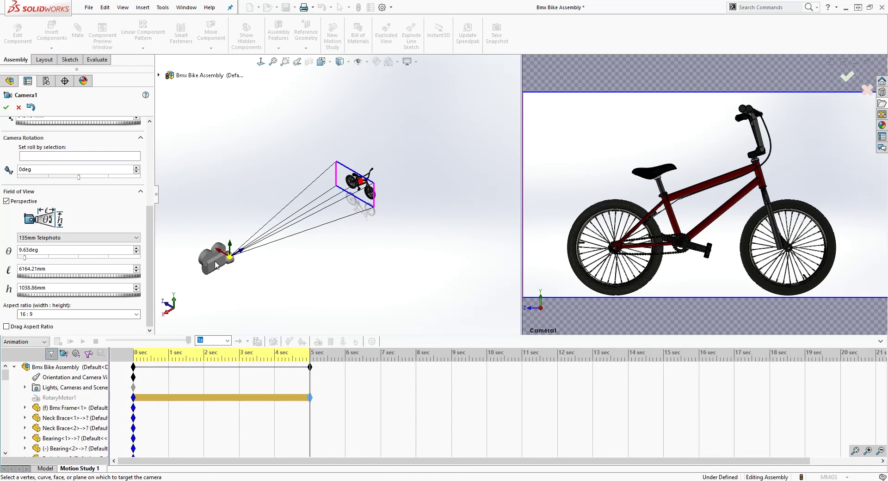
pyautogui.scroll(3, 144, 195)
pyautogui.scroll(3, 148, 195)
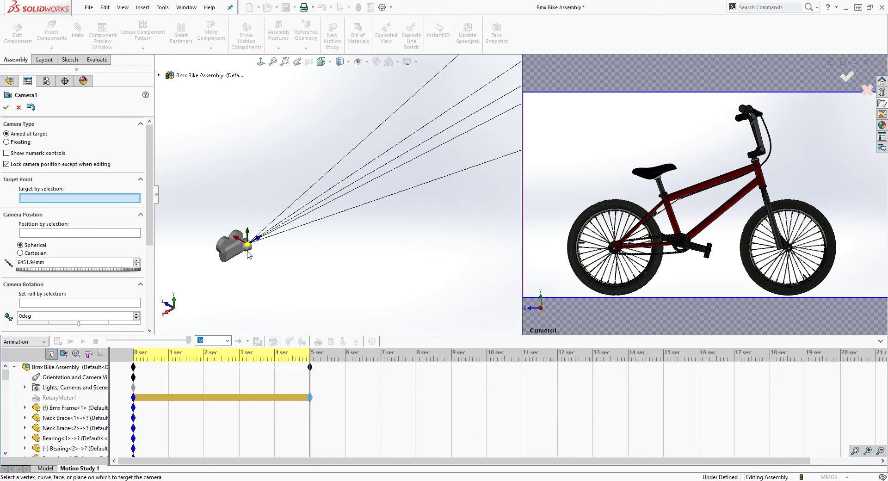
pyautogui.scroll(5, 329, 245)
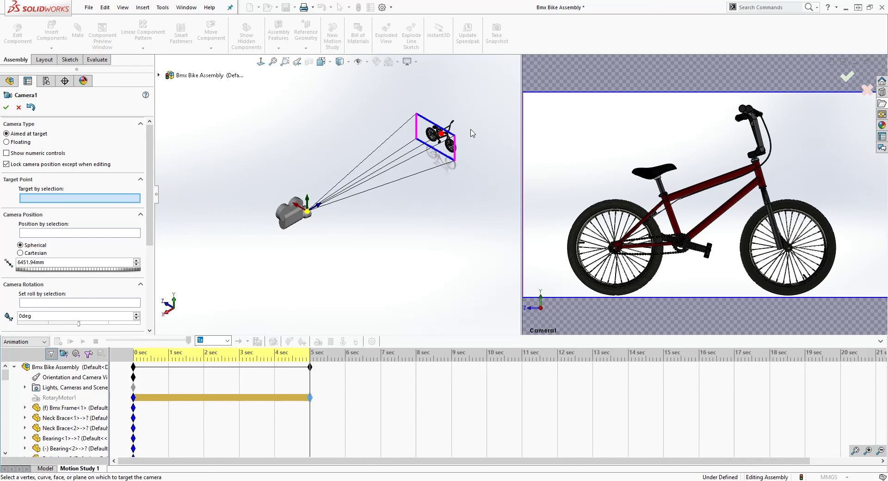
pyautogui.scroll(-3, 471, 134)
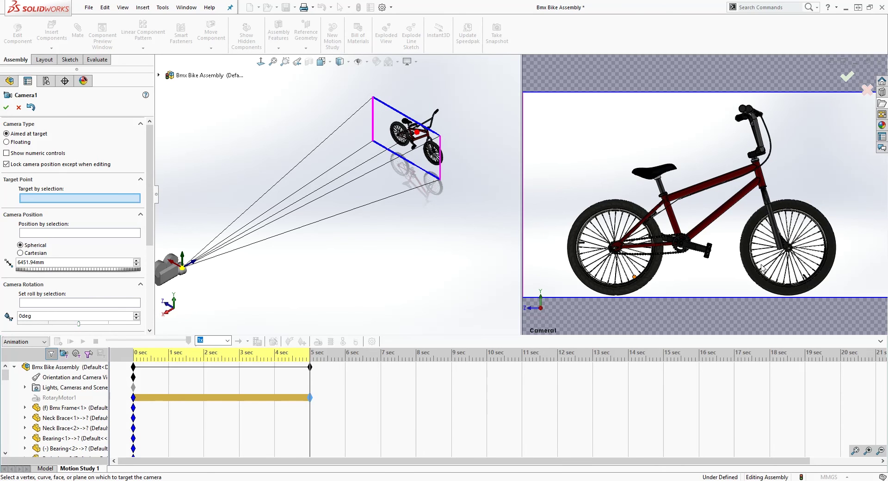
pyautogui.click(5, 109)
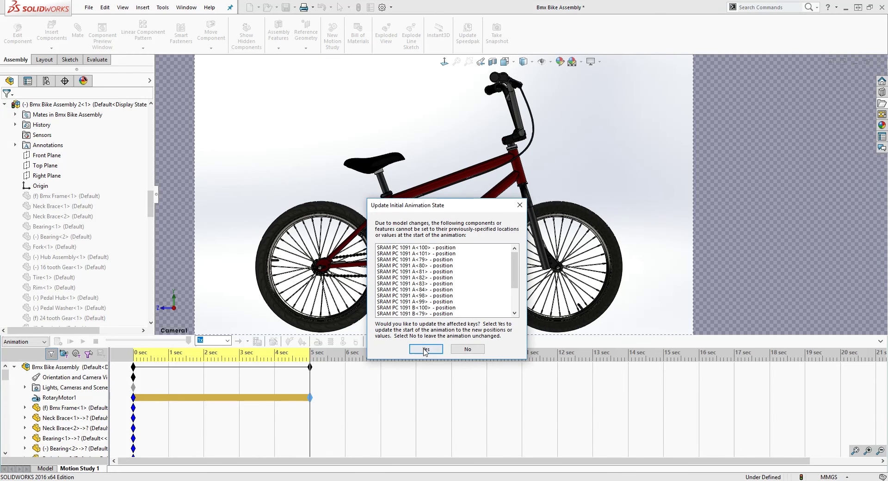
# - Update the initial animation state, then open and cancel the Save Animation to File dialog
pyautogui.click(425, 349)
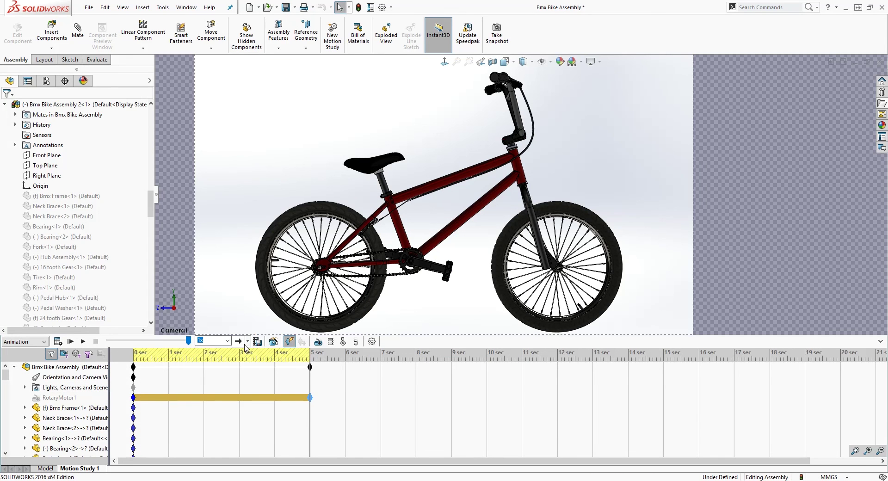
pyautogui.click(256, 341)
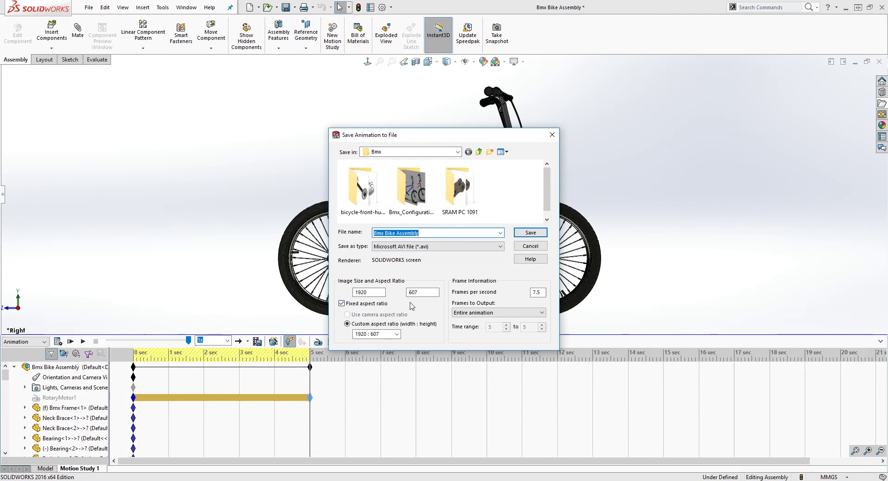
pyautogui.press('Escape')
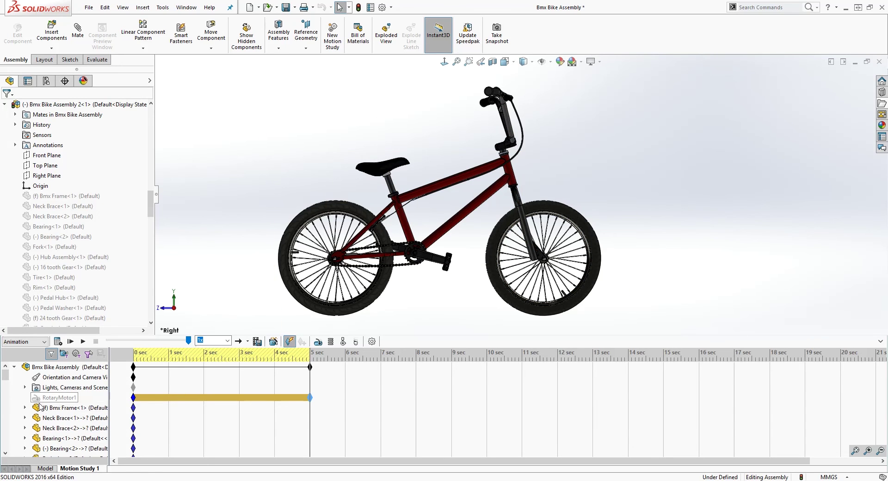
# - Show the viewport through Camera1 and recalculate the motion study
pyautogui.click(24, 387)
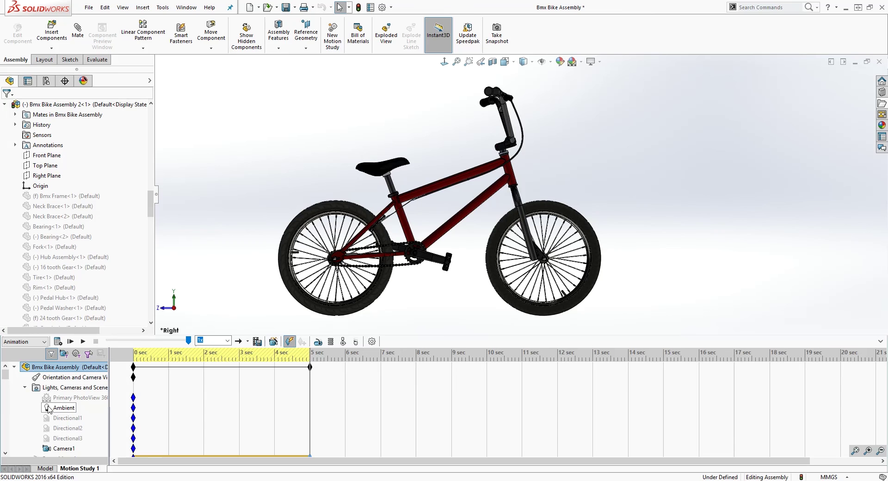
pyautogui.rightClick(56, 450)
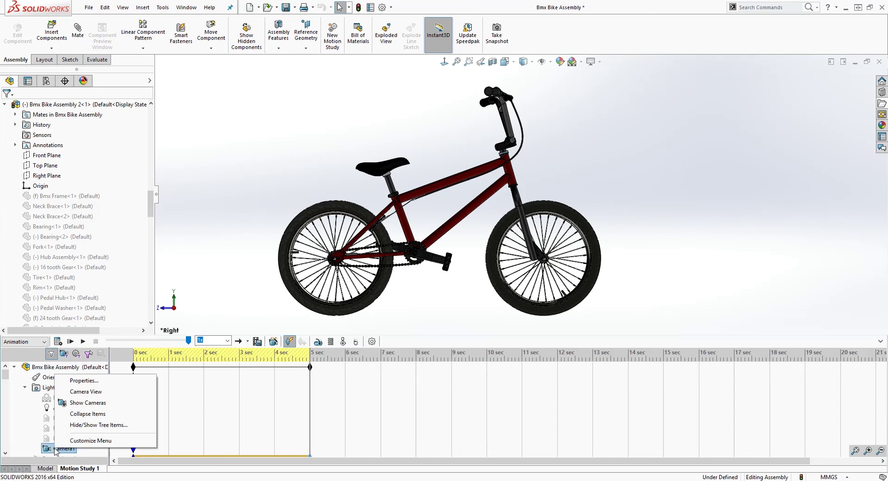
pyautogui.click(77, 391)
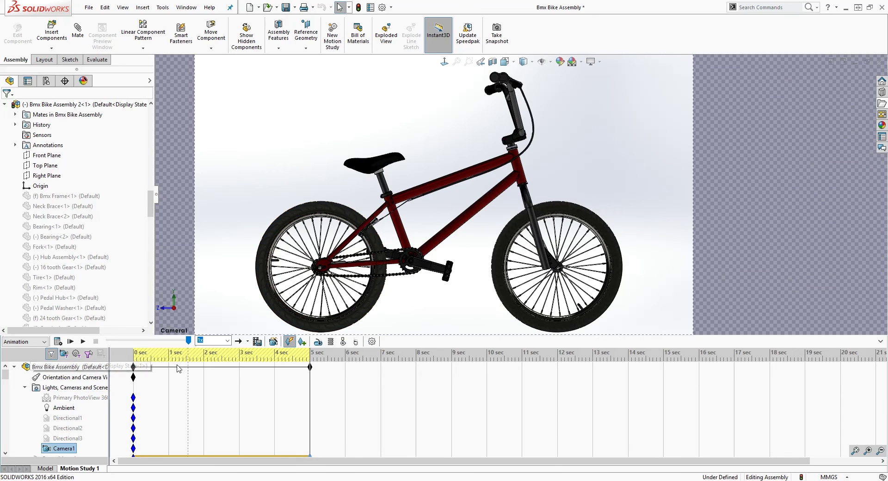
pyautogui.click(58, 342)
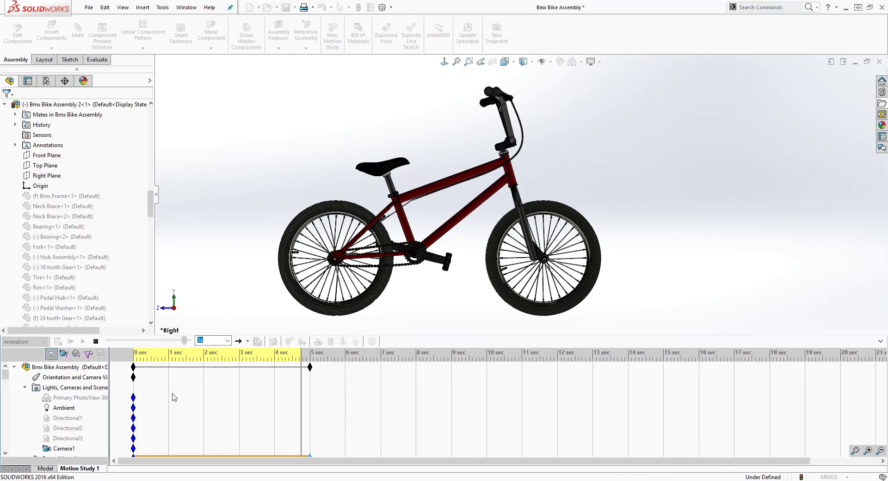
# - Disable playback of view keys, return to Camera1's view, and play the animation
pyautogui.rightClick(48, 379)
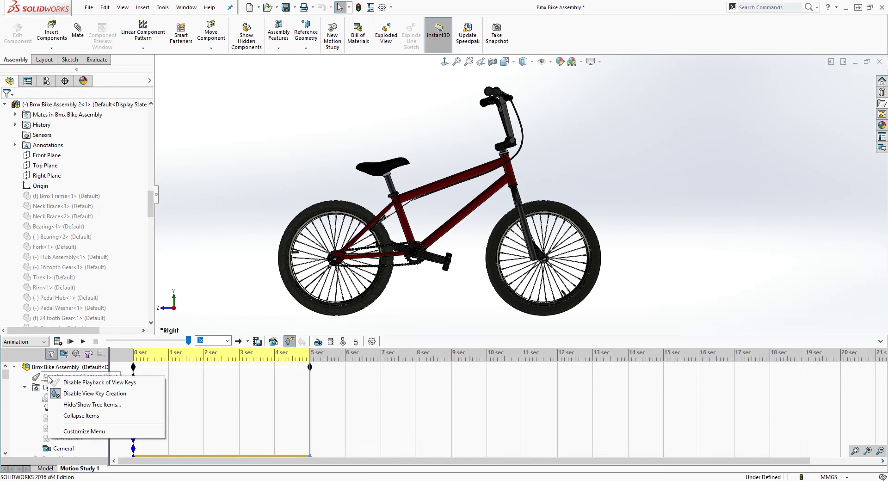
pyautogui.click(76, 385)
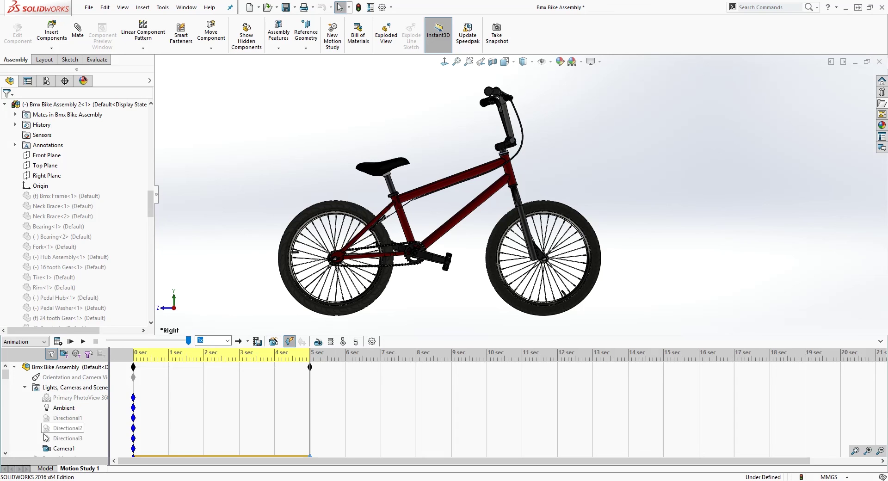
pyautogui.rightClick(59, 451)
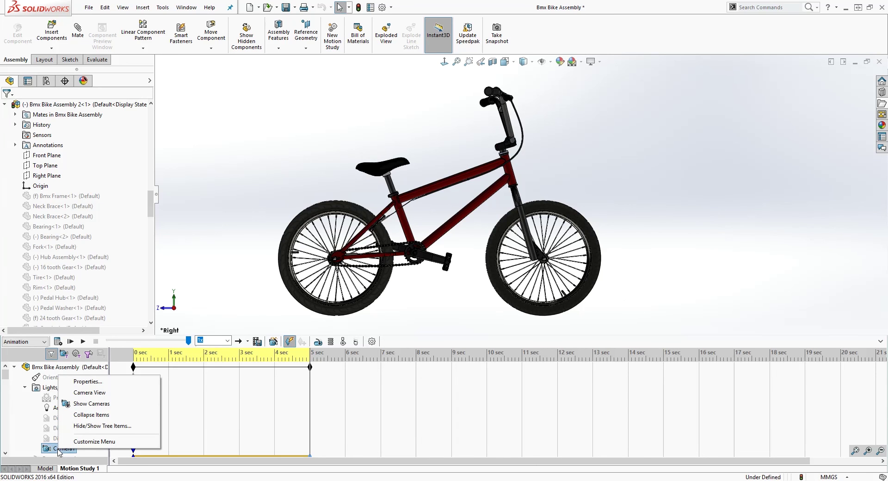
pyautogui.click(82, 393)
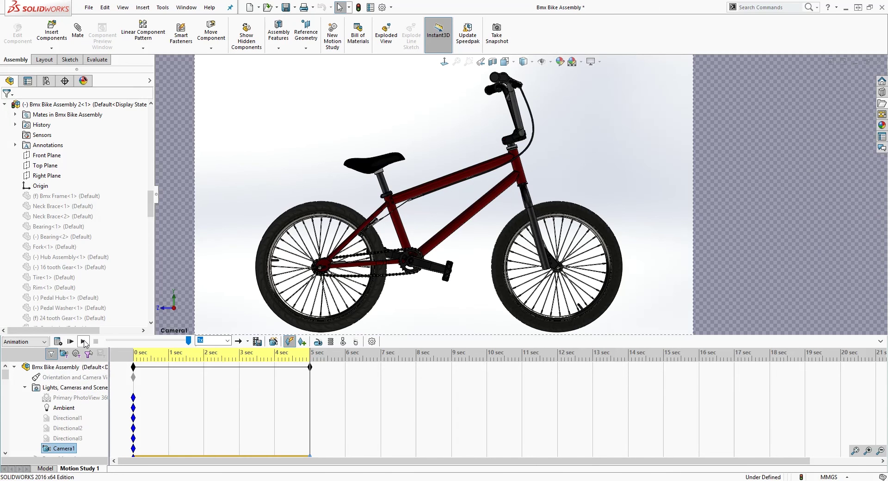
pyautogui.click(83, 342)
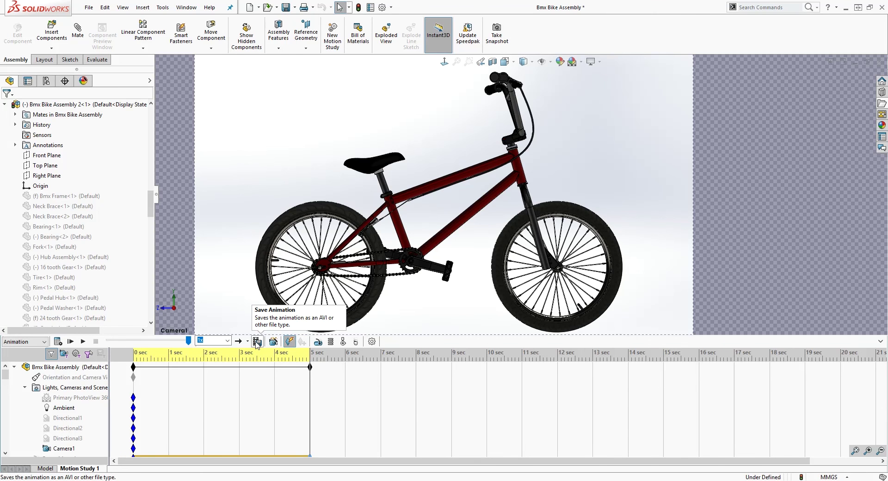
# - Save the animation as a 15 fps AVI with Intel IYUV compression, recalculating when prompted
pyautogui.click(257, 341)
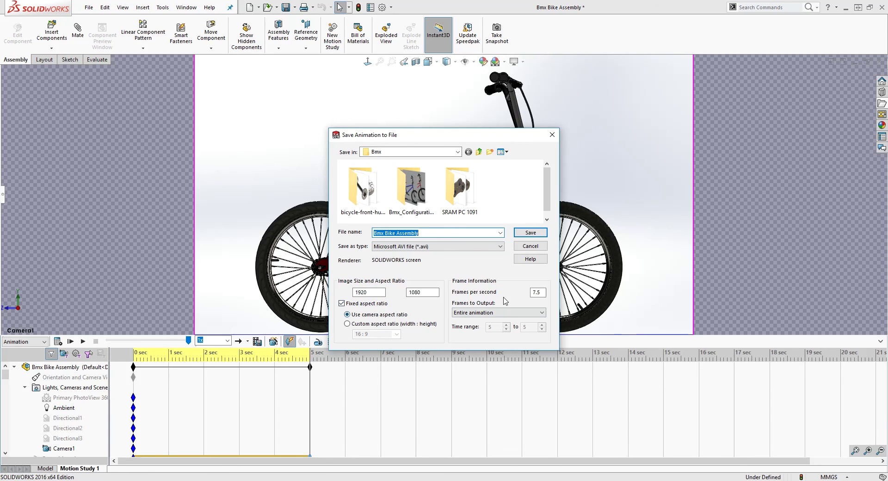
pyautogui.doubleClick(544, 292)
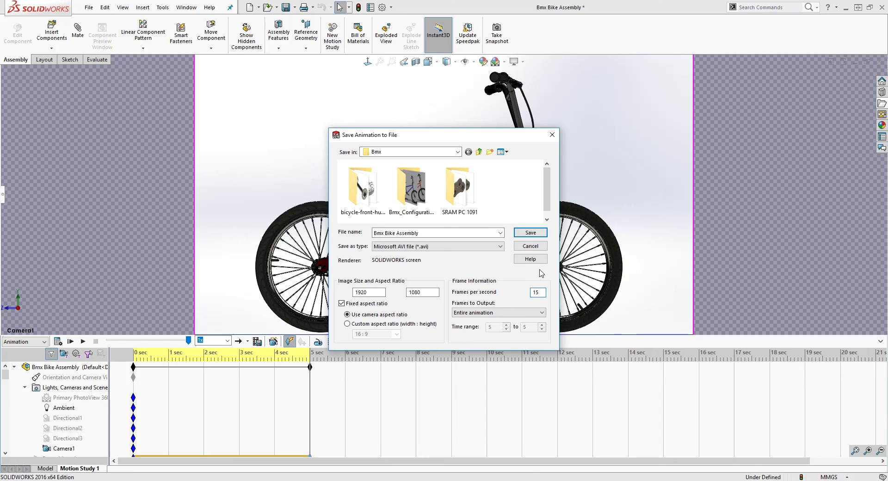
pyautogui.click(536, 235)
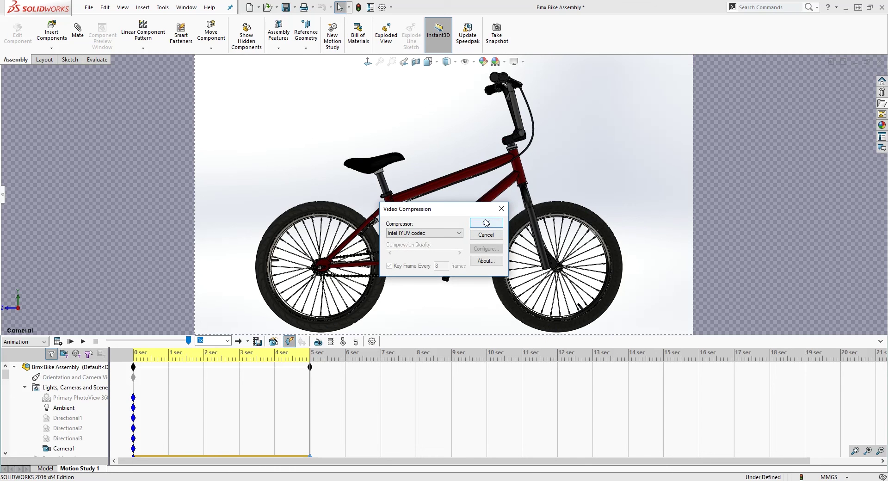
pyautogui.click(486, 224)
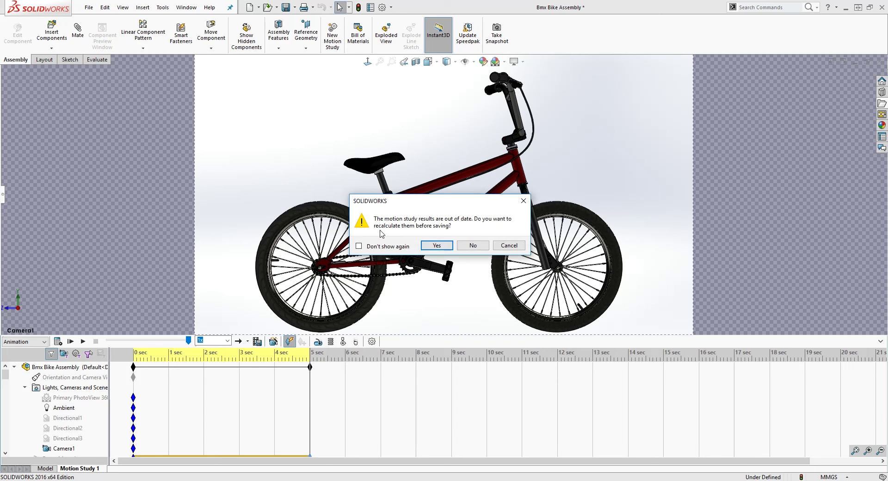
pyautogui.click(436, 246)
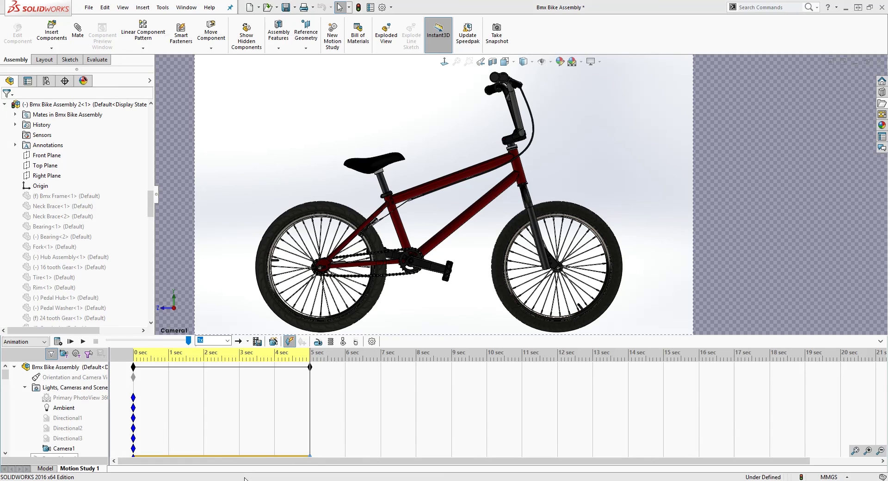
# - Play the 5-second Bmx Bike Assembly AVI from E:\Bicycle\Bmx in Movies & TV
pyautogui.press('super+e')
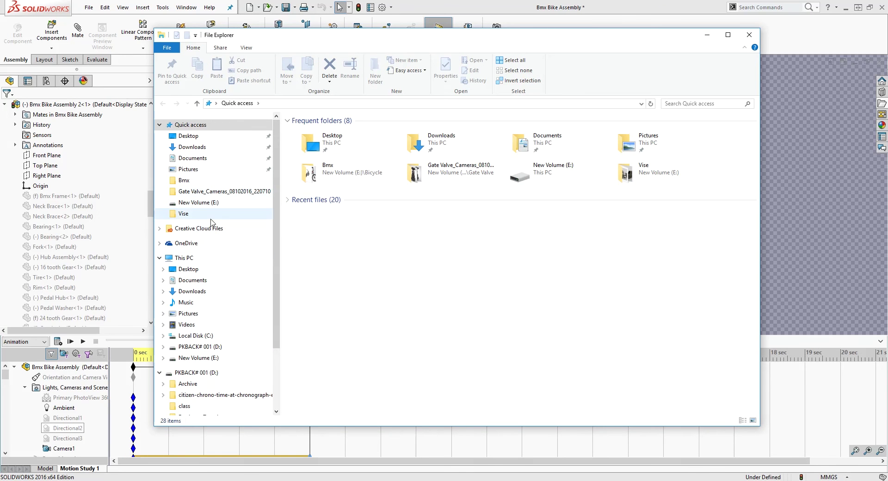
pyautogui.click(201, 358)
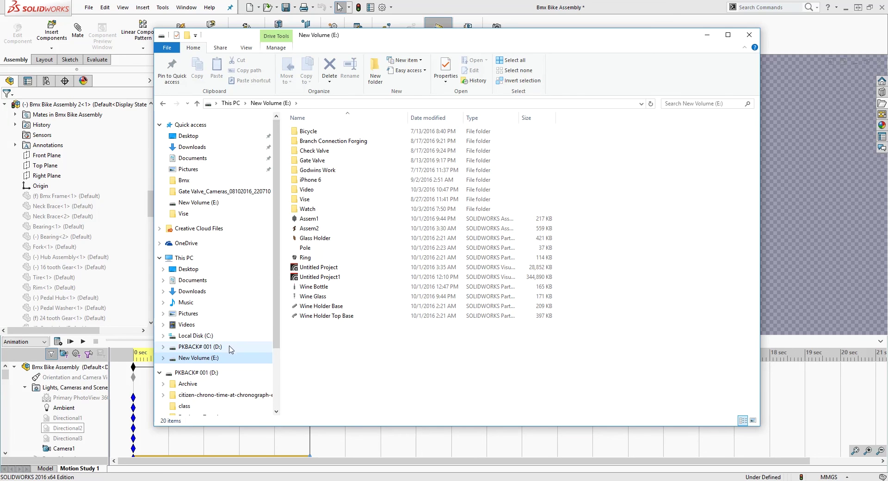
pyautogui.click(308, 132)
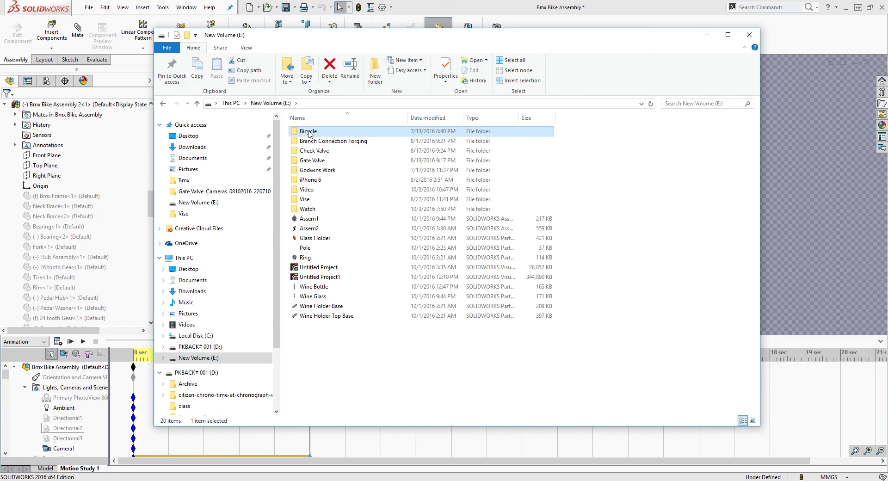
pyautogui.doubleClick(308, 131)
pyautogui.click(314, 132)
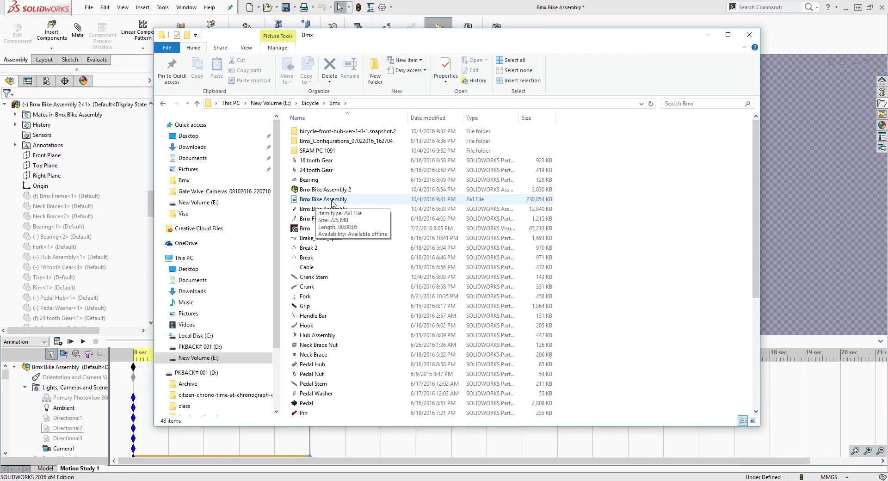
pyautogui.doubleClick(332, 202)
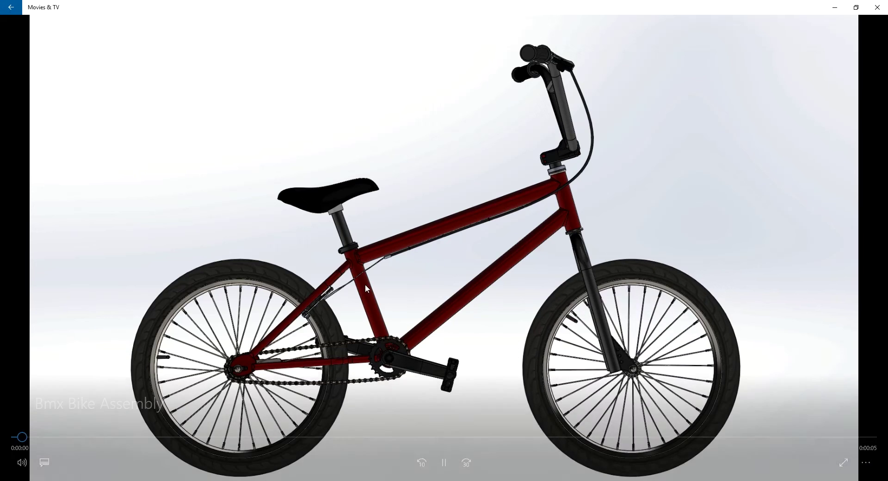